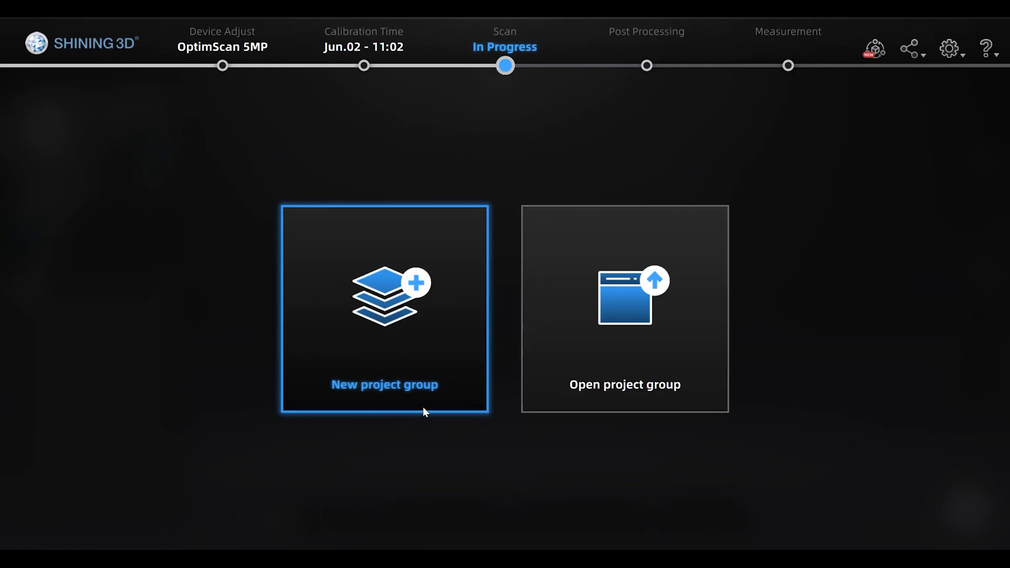
Step: Create and save a new project group and open it for scanning
click(423, 409)
click(430, 264)
click(687, 373)
key(Return)
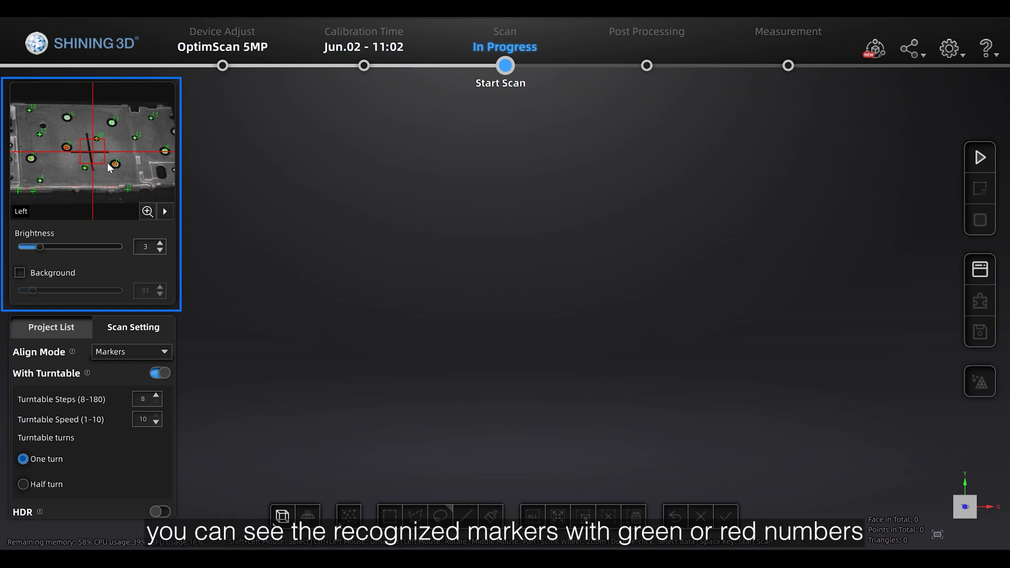
Step: Inspect the left and right camera views at enlarged size to check marker recognition and exposure at brightness 3
click(166, 209)
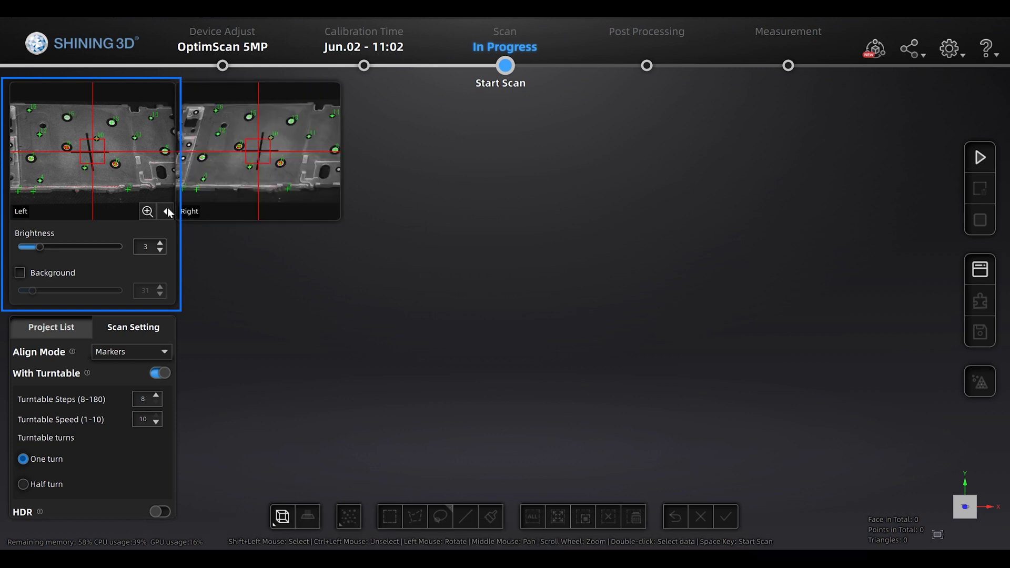
click(146, 212)
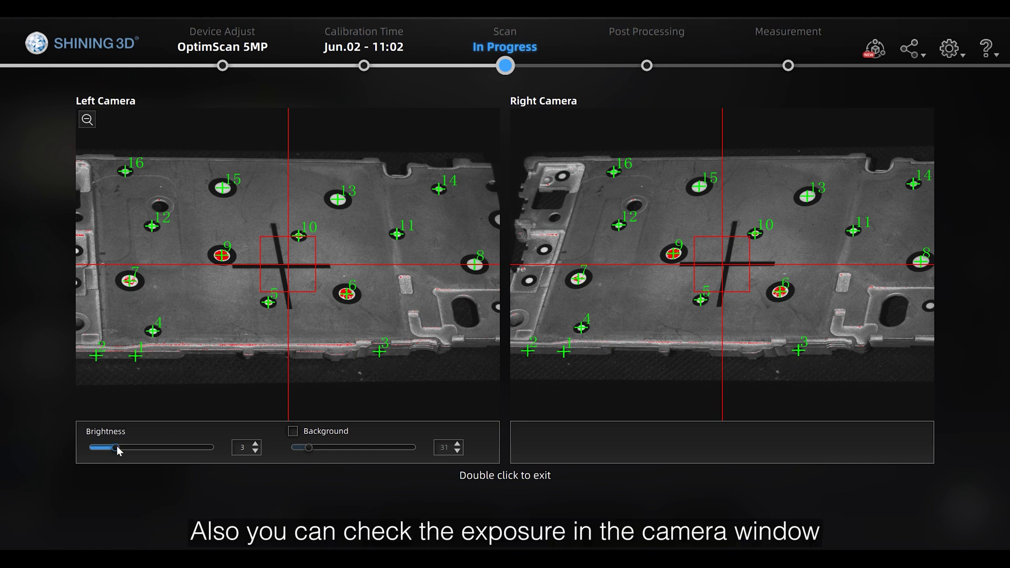
mouse_move(117, 447)
mouse_down()
mouse_move(157, 446)
mouse_move(95, 453)
mouse_move(113, 446)
mouse_up()
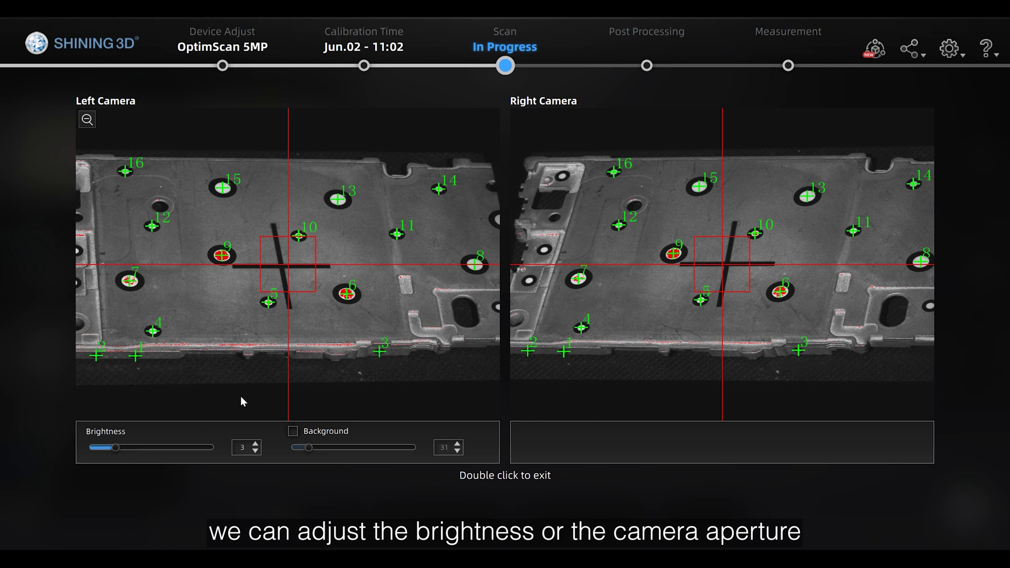
double_click(549, 384)
click(165, 212)
Step: Enable background shielding and set its threshold to 34 while viewing both cameras enlarged
click(20, 273)
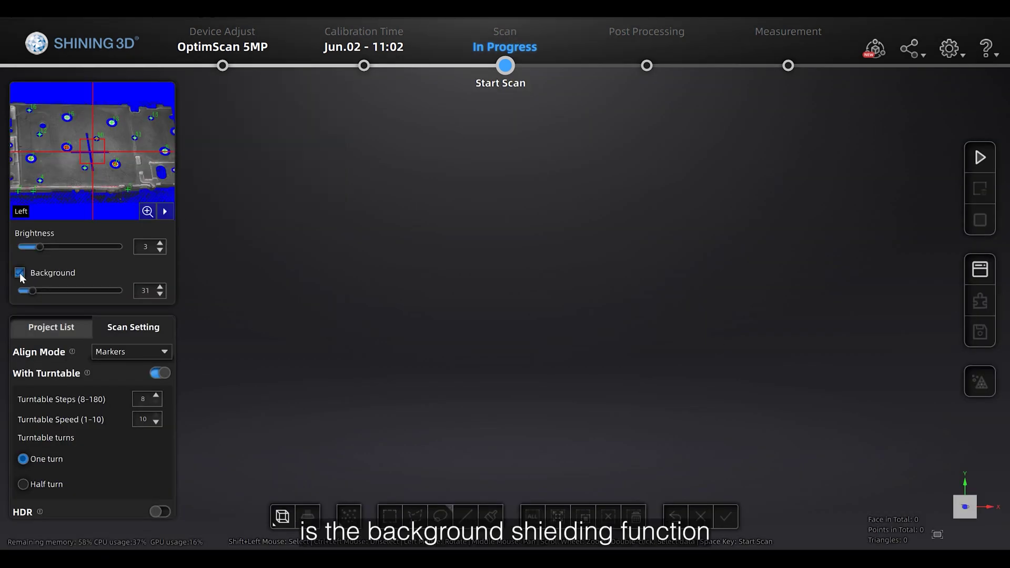
click(147, 211)
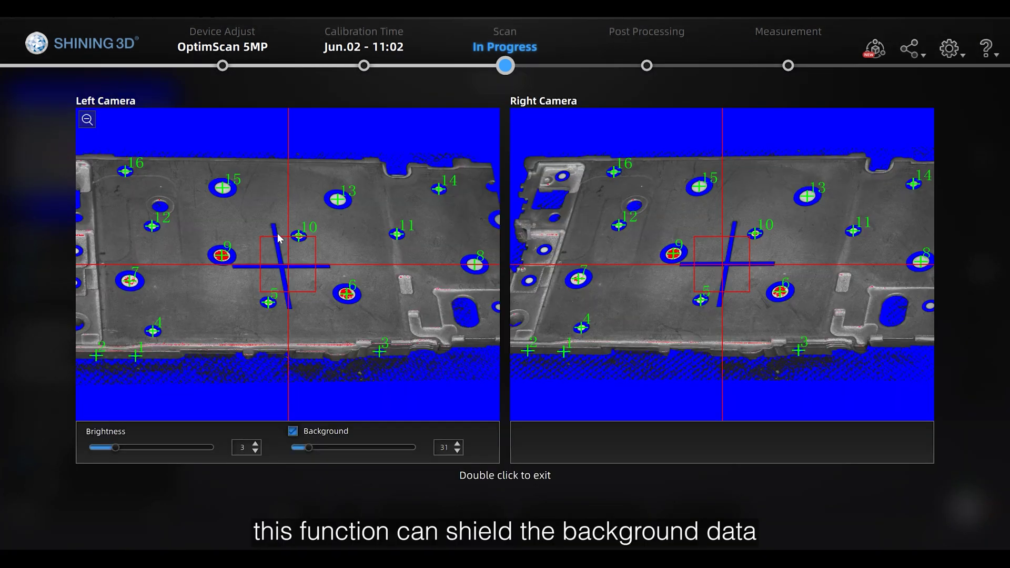
mouse_move(312, 447)
mouse_down()
mouse_move(295, 447)
mouse_move(358, 445)
mouse_move(310, 452)
mouse_move(318, 451)
mouse_up()
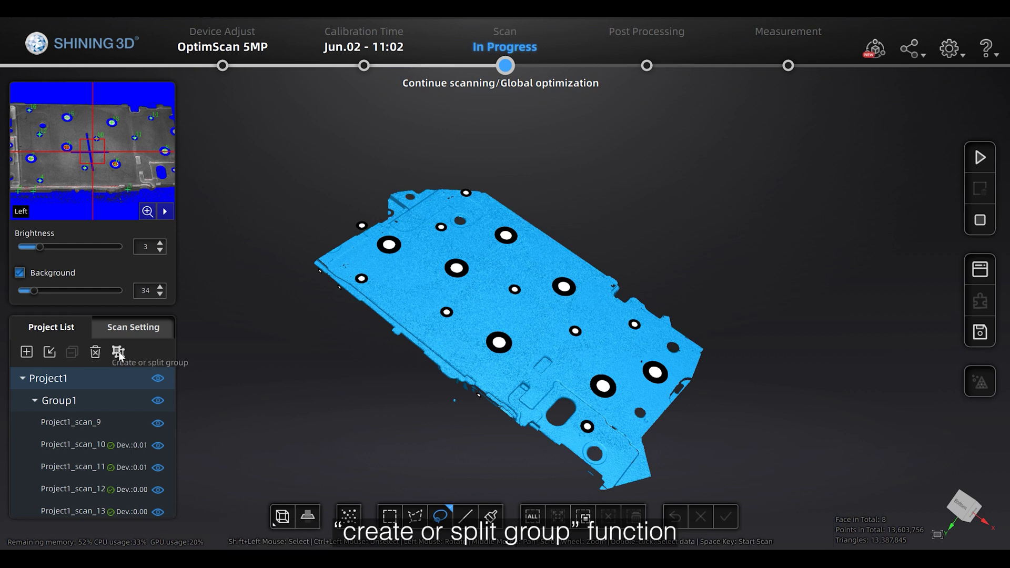
Step: Run the create or split group function on the project's scans, and open the align mode choices in the scan settings
click(119, 351)
click(137, 327)
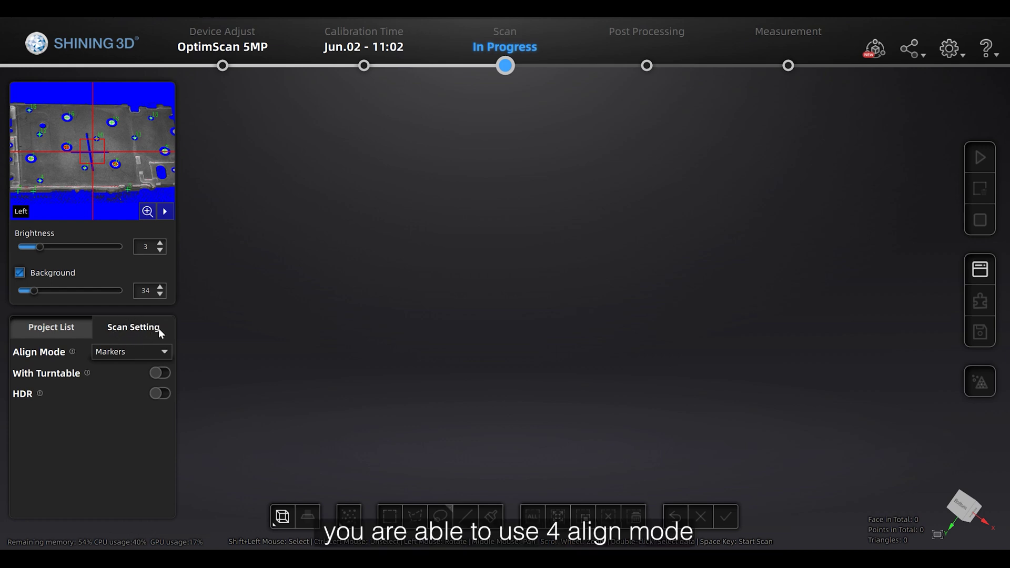
click(144, 349)
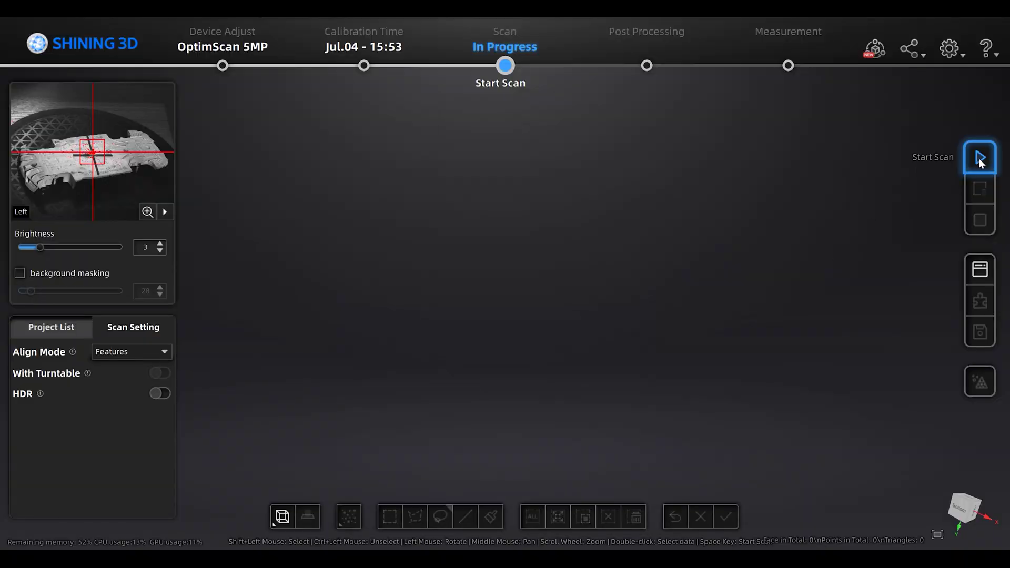
Step: Capture successive single scans of the car chassis from different positions in Features align mode without the turntable
click(978, 158)
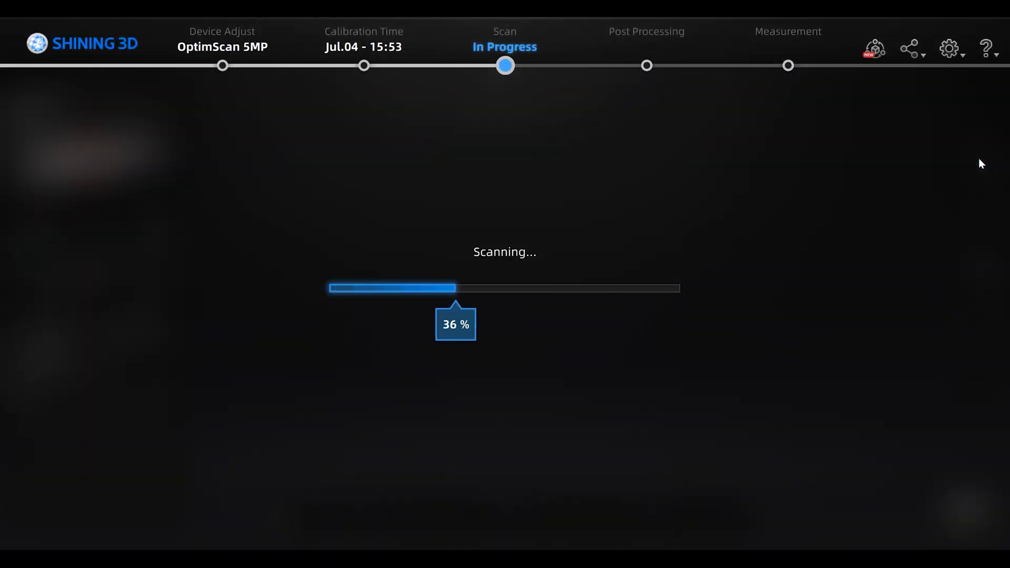
click(979, 158)
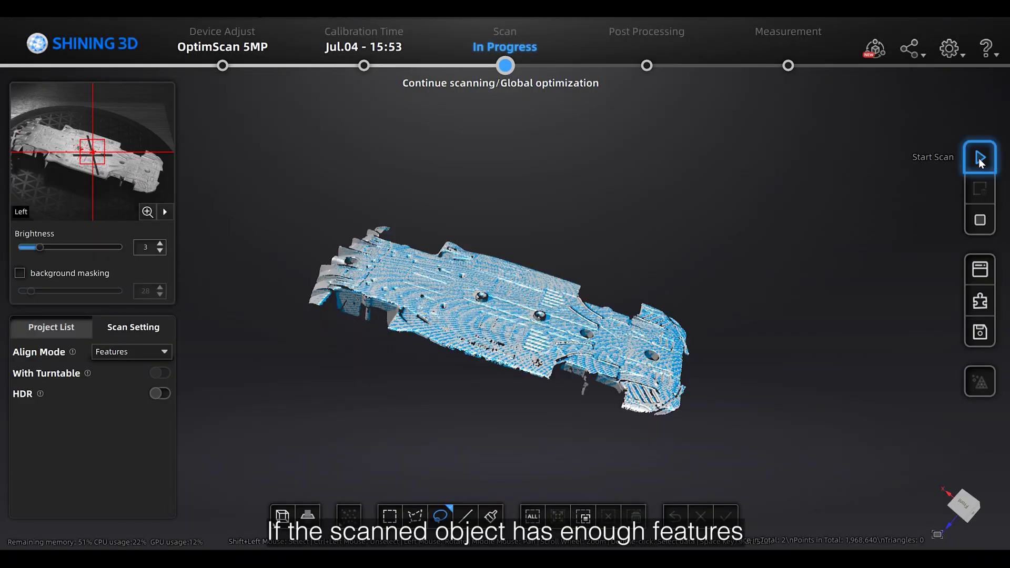
click(978, 158)
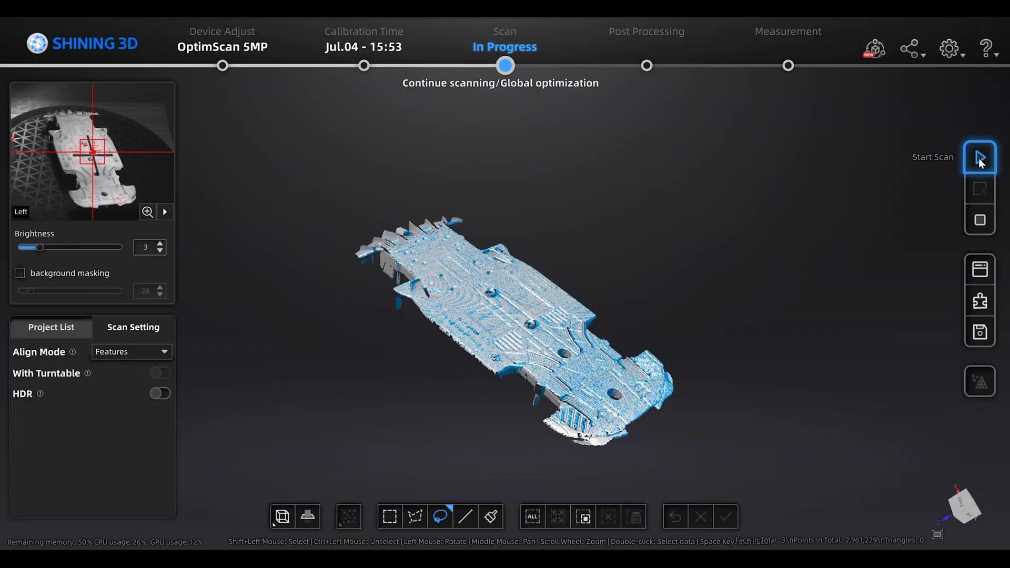
click(978, 158)
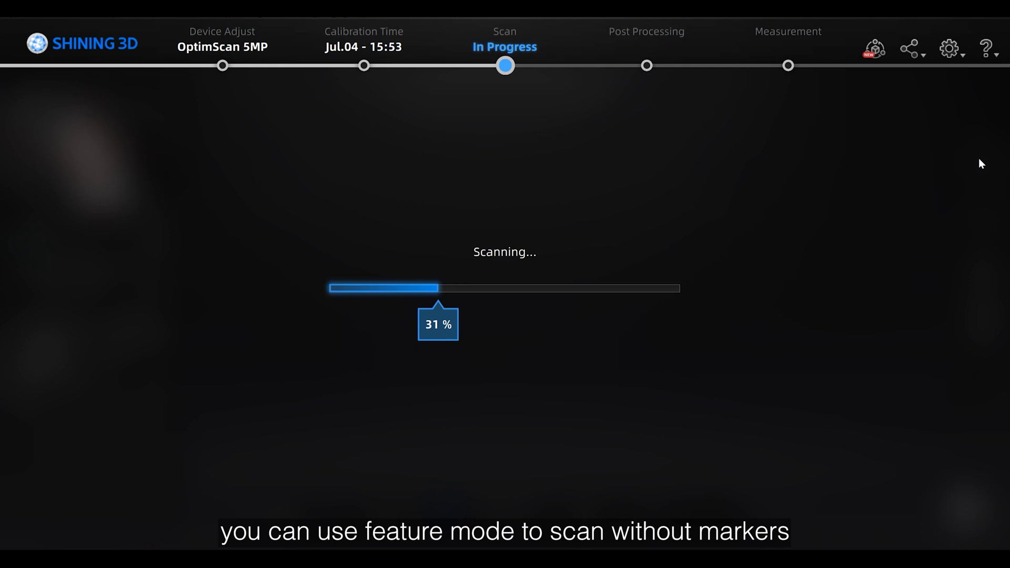
click(978, 158)
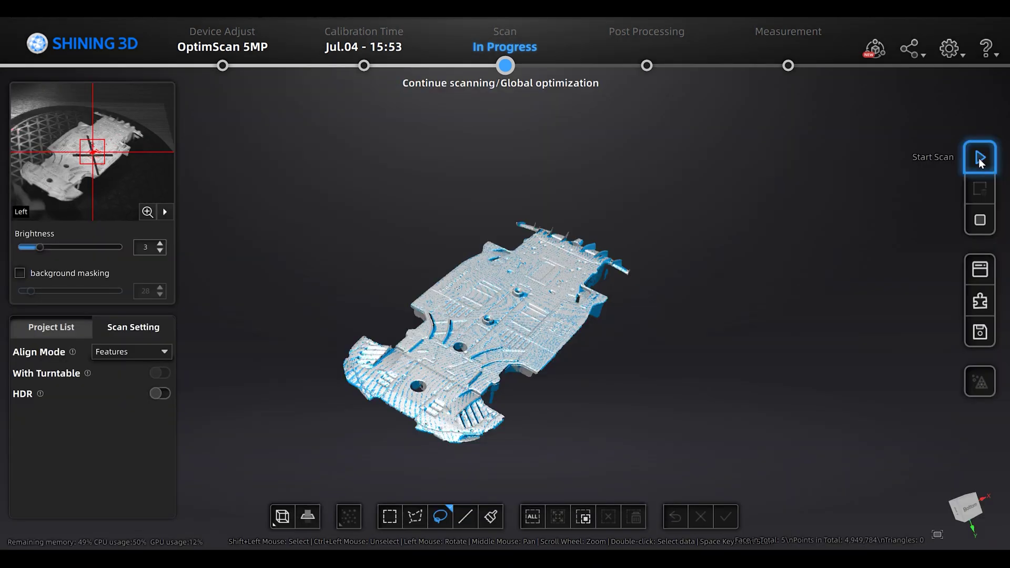
click(979, 158)
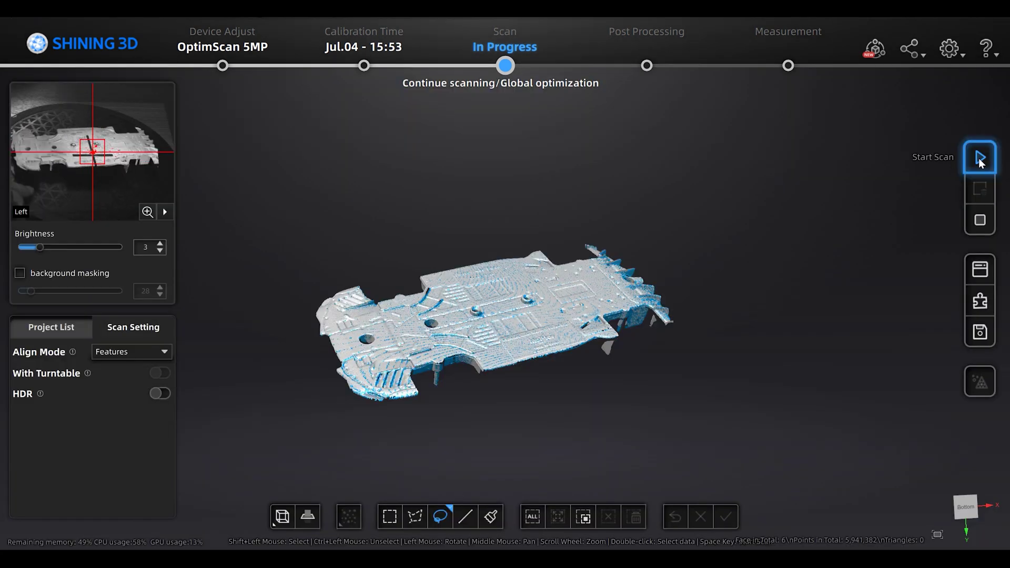
click(980, 158)
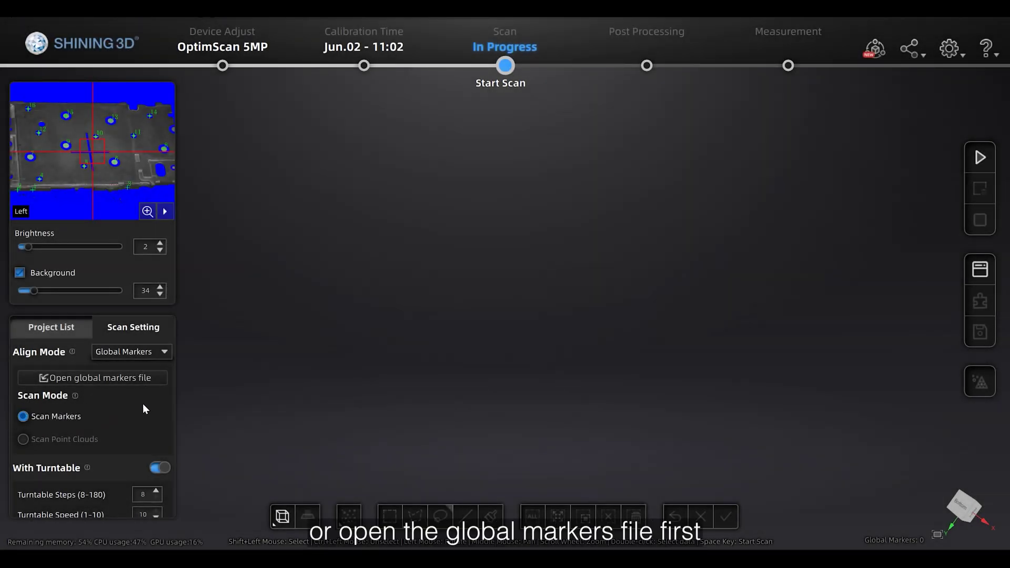
Step: Scan the global markers with the turntable, switch the scan mode to Scan Point Clouds, and scan the part's surface
click(980, 157)
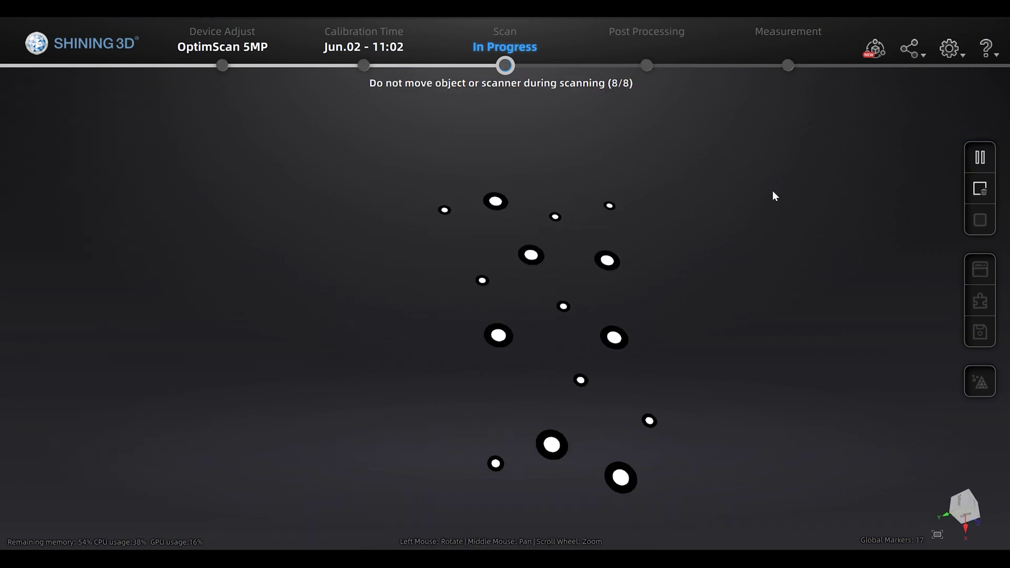
click(23, 439)
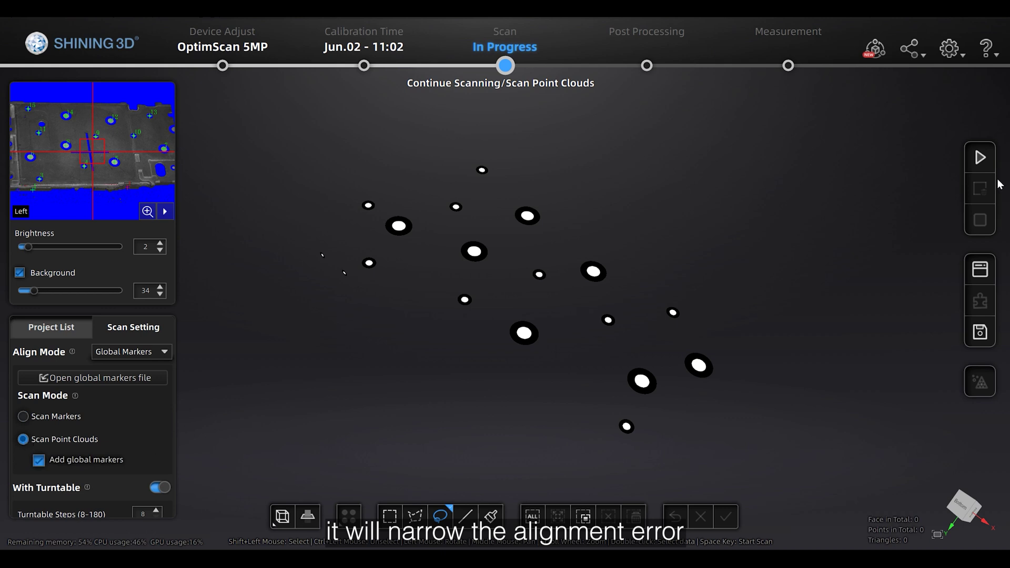
click(980, 156)
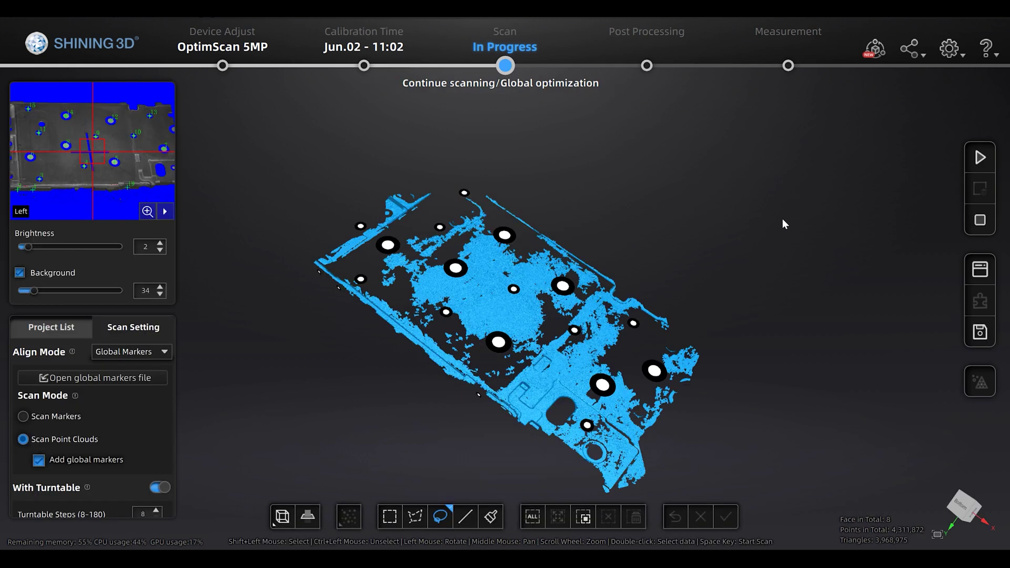
Step: Delete the scanned point cloud data and start a new scan
key(Delete)
click(450, 315)
key(space)
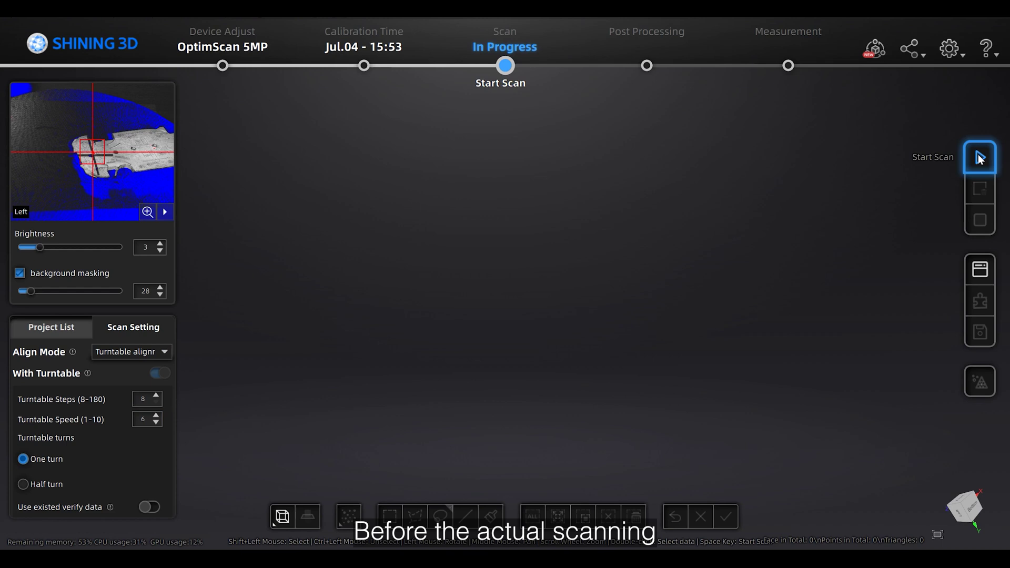
Step: Scan the car chassis with turntable alignment using 8 steps, speed 6 and one turn, and try the existing verify data option
click(979, 158)
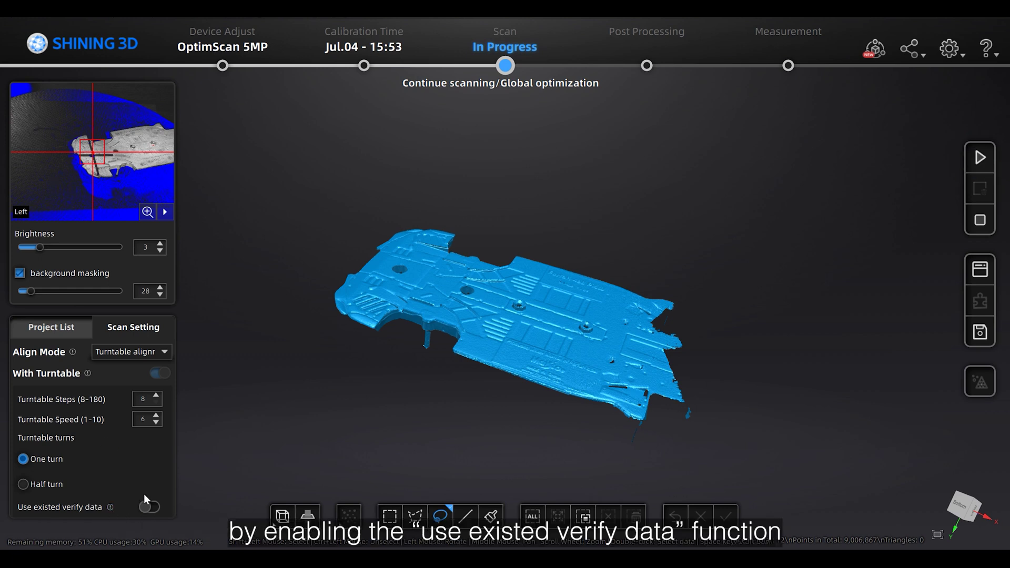
click(149, 508)
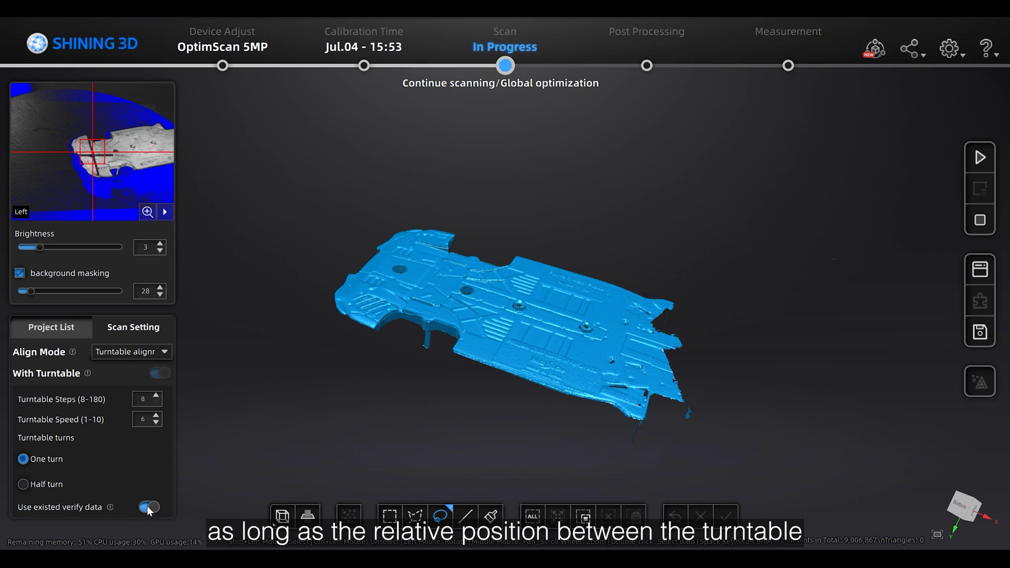
click(149, 507)
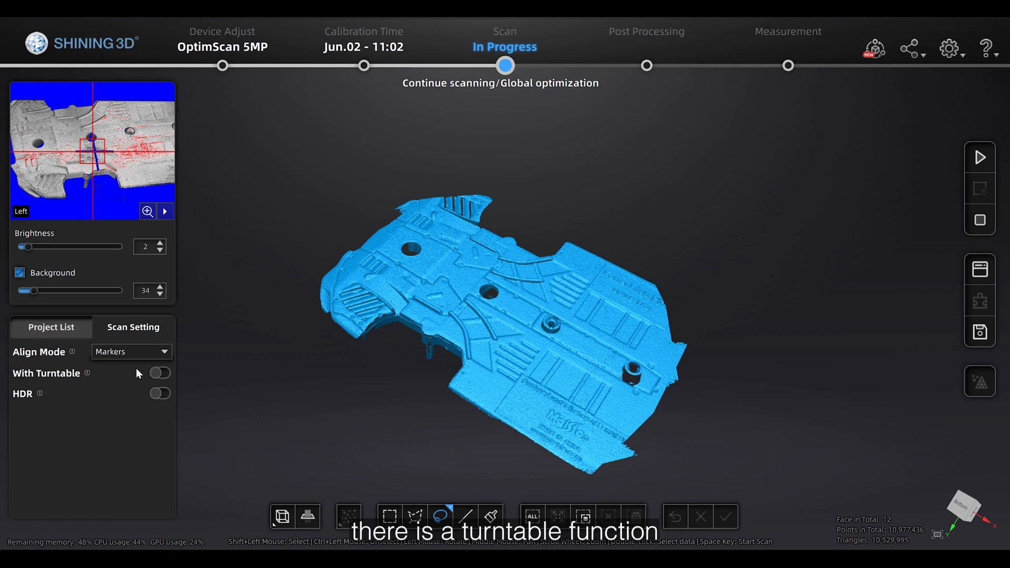
Step: Enable the turntable for the Markers align mode and set 29 turntable steps with a speed of 6
click(160, 374)
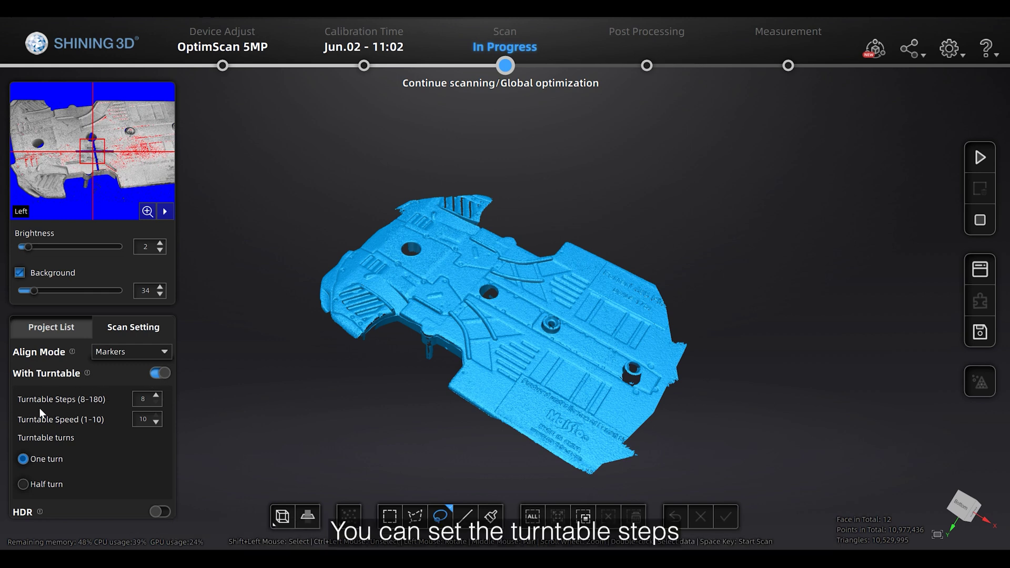
click(157, 397)
click(156, 397)
click(156, 397)
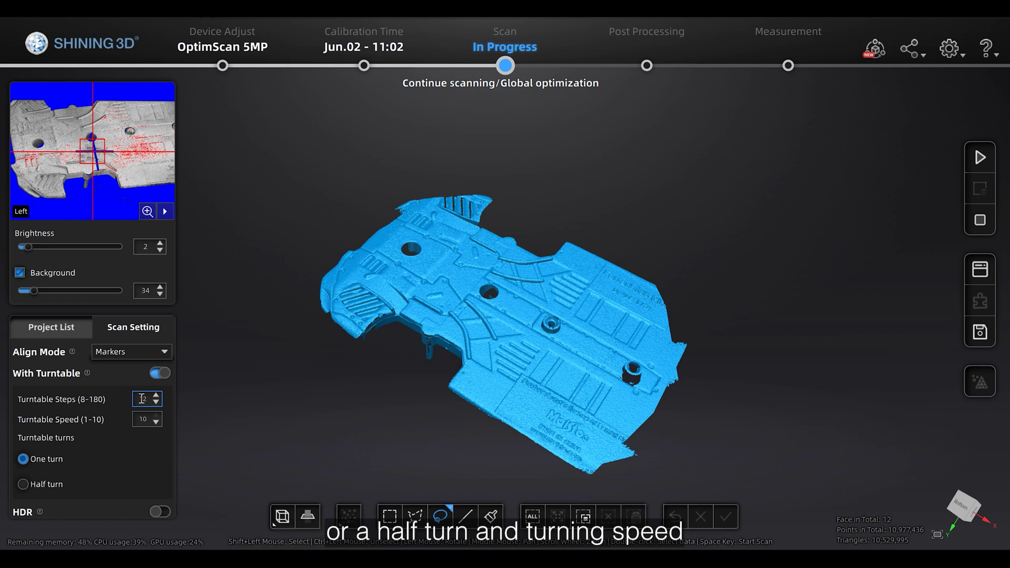
double_click(141, 401)
text(30)
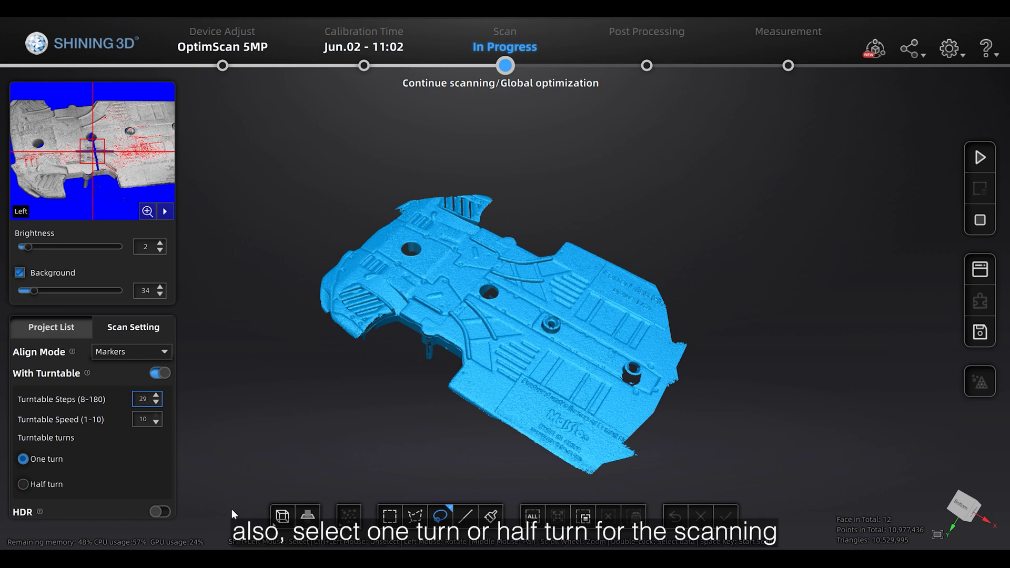
scroll(152, 419, down, 4)
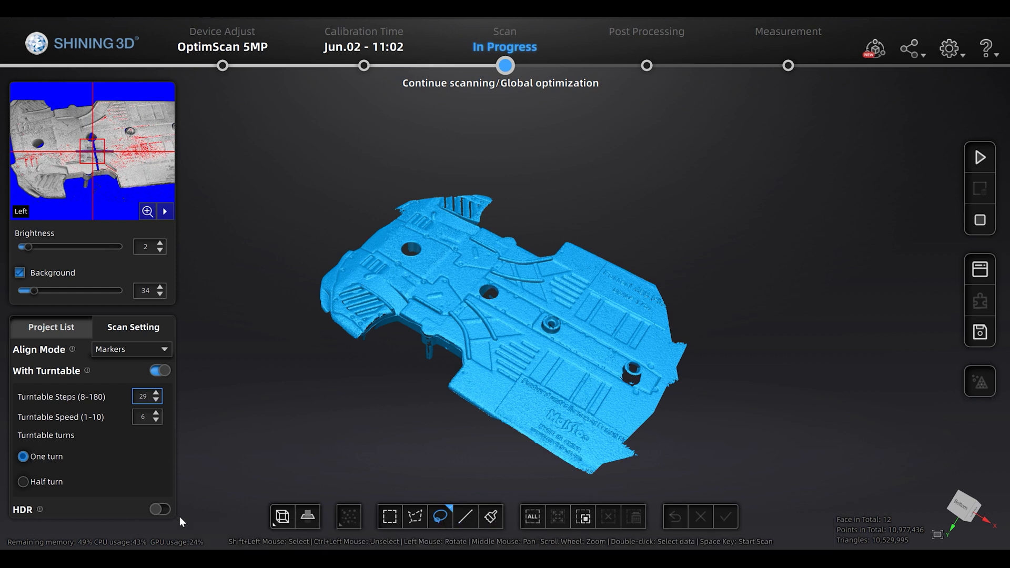
Step: Turn the HDR scan option on and back off
click(158, 509)
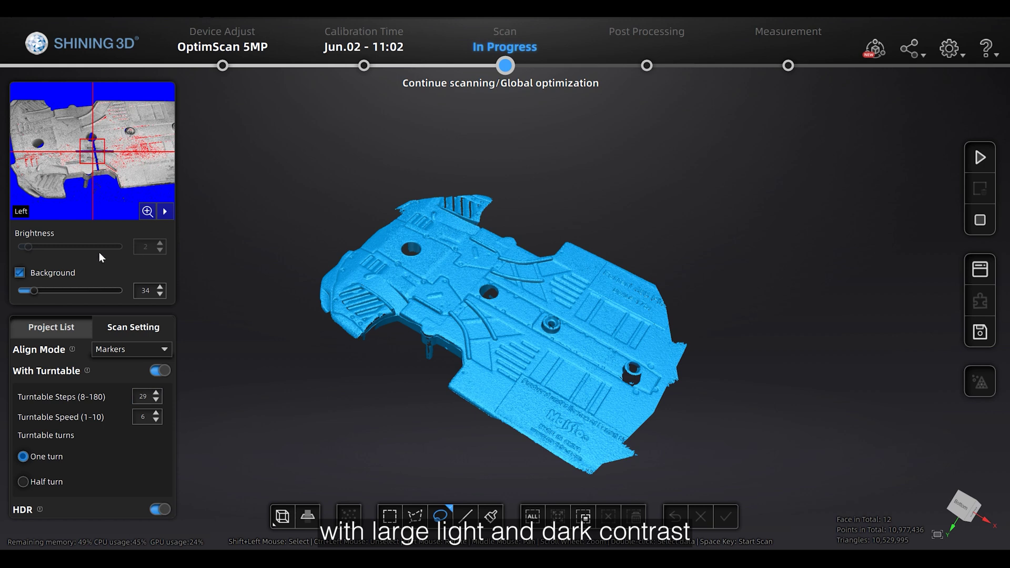
click(158, 509)
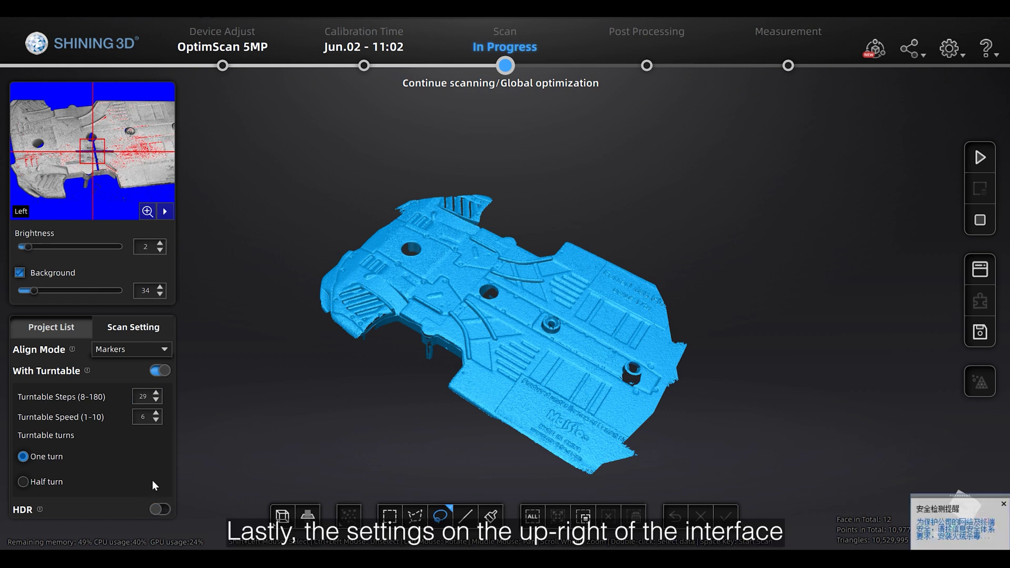
Step: Turn off synchronized adjustment of both cameras in the Advanced mode settings and raise the left camera's brightness fine-adjust value
click(951, 49)
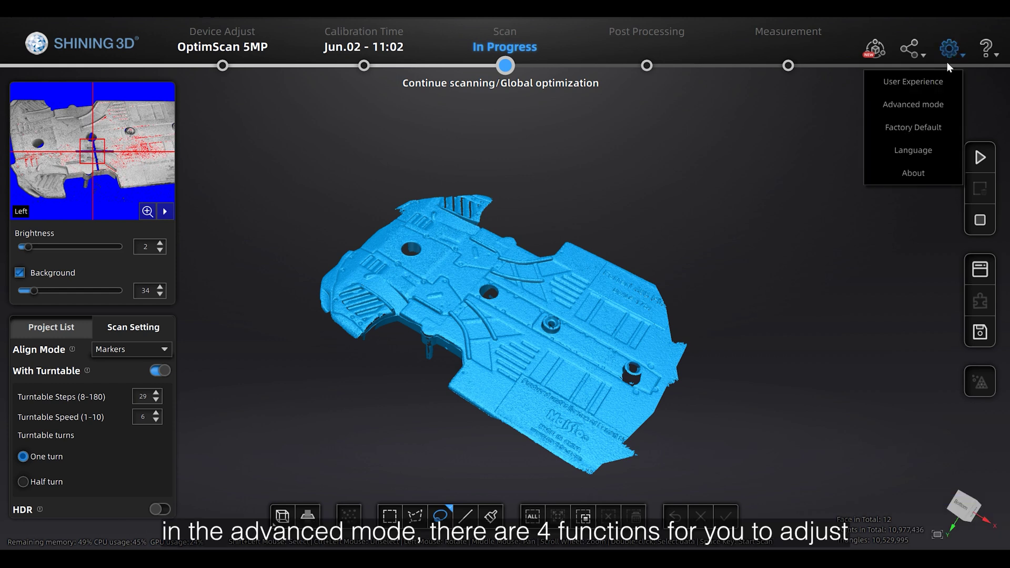
click(924, 102)
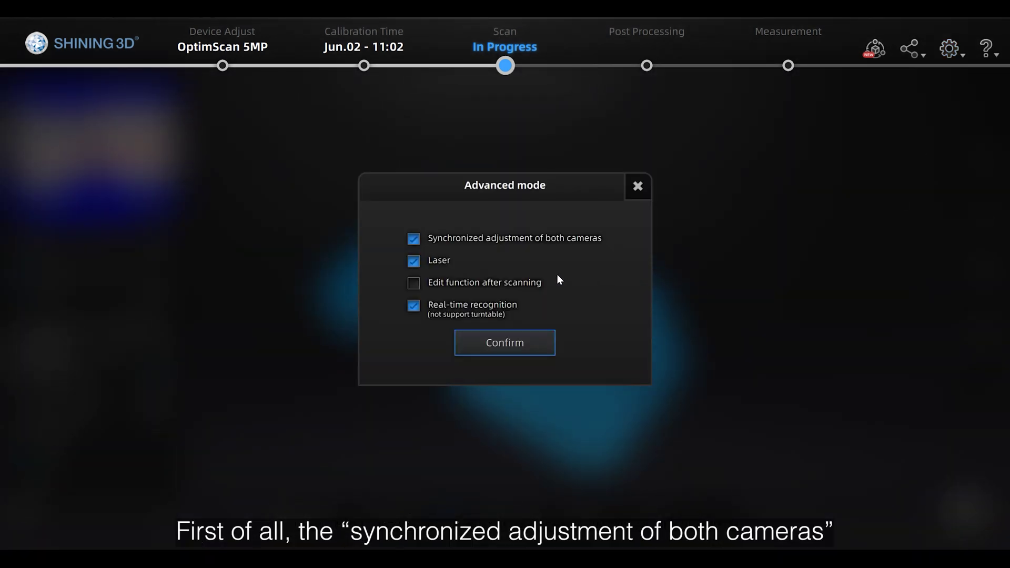
click(536, 342)
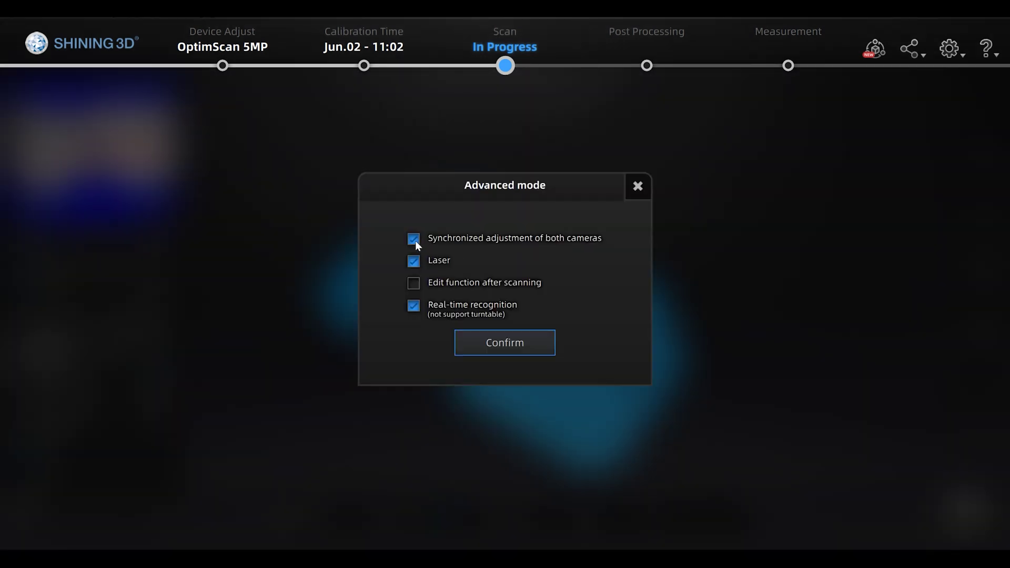
click(413, 239)
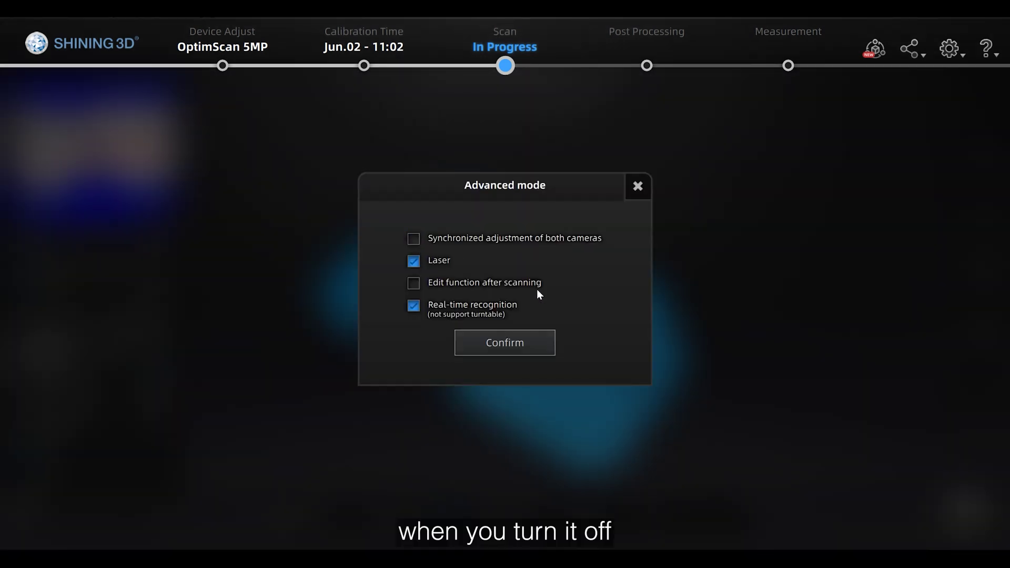
click(533, 339)
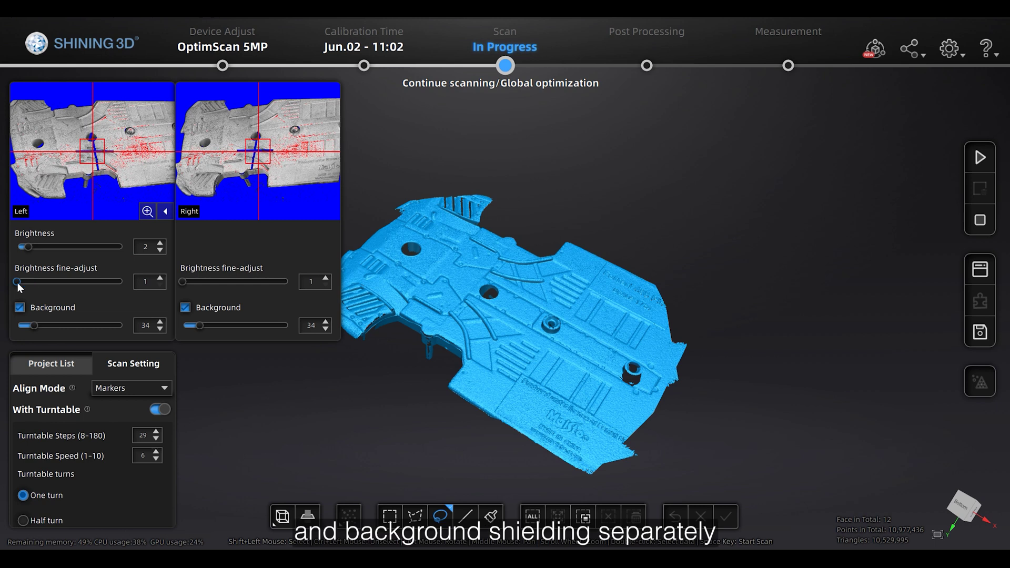
drag(27, 282, 52, 279)
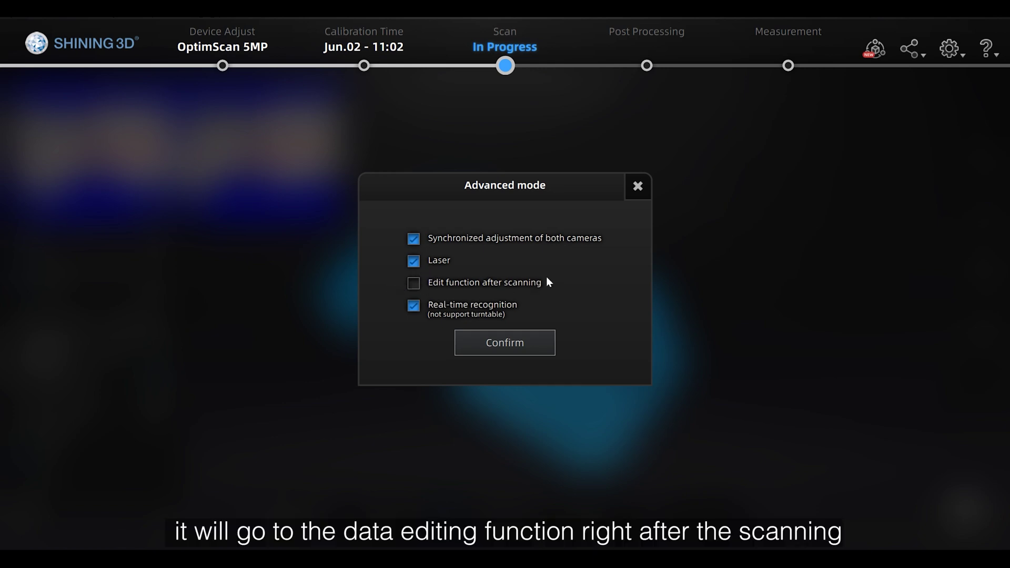
Step: Enable the Edit function after scanning option in the Advanced mode settings, and close the enlarged camera view
click(413, 283)
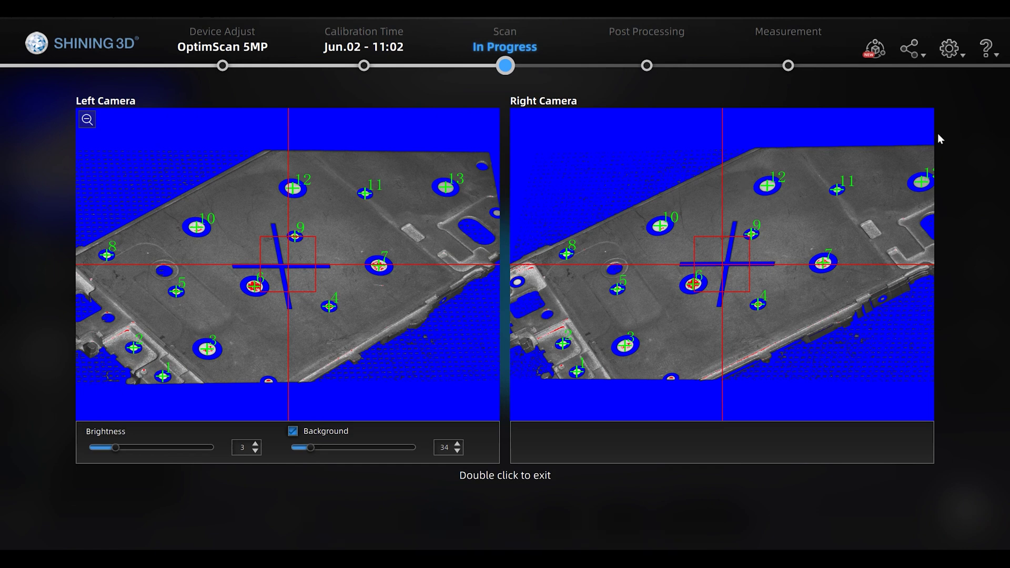
double_click(830, 166)
Step: View the Factory Default confirmation, decline restoring the factory settings, and reopen the settings options
click(958, 54)
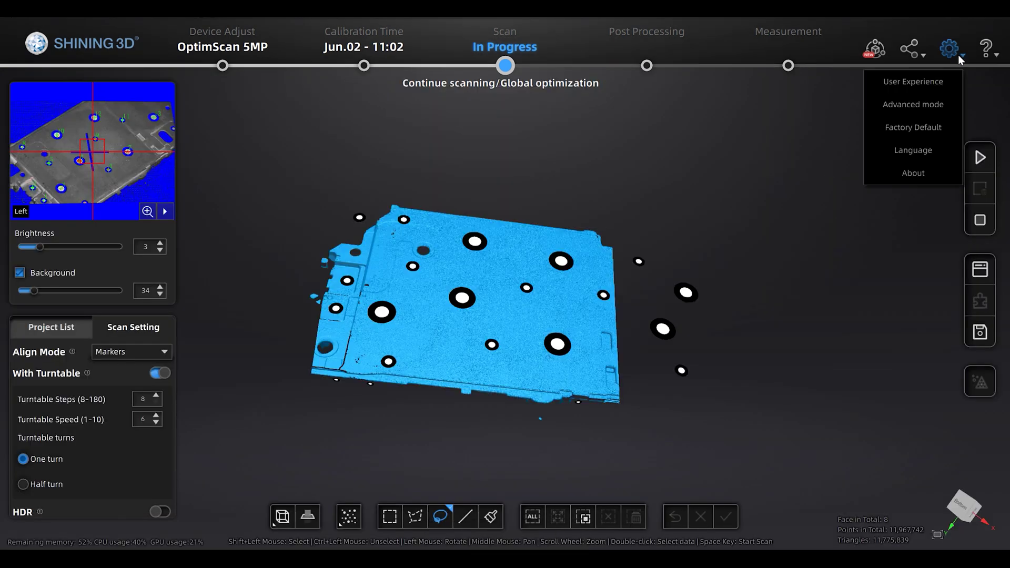
click(919, 121)
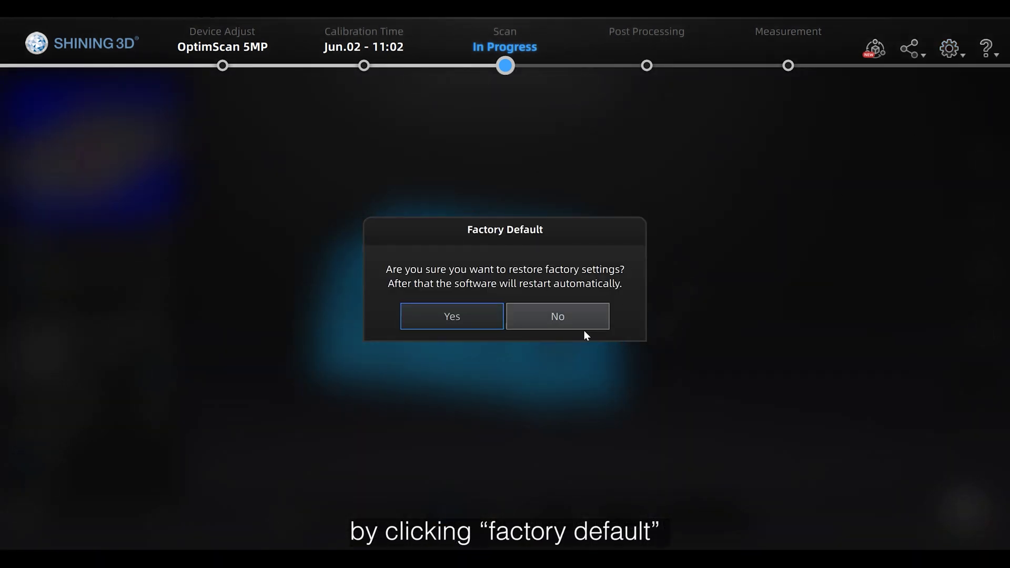
click(568, 316)
click(951, 52)
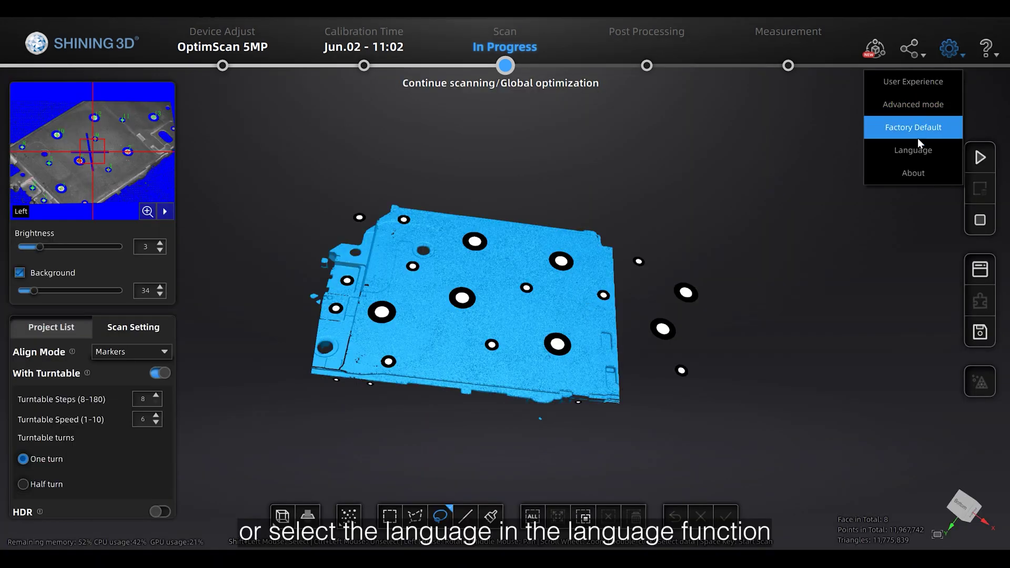